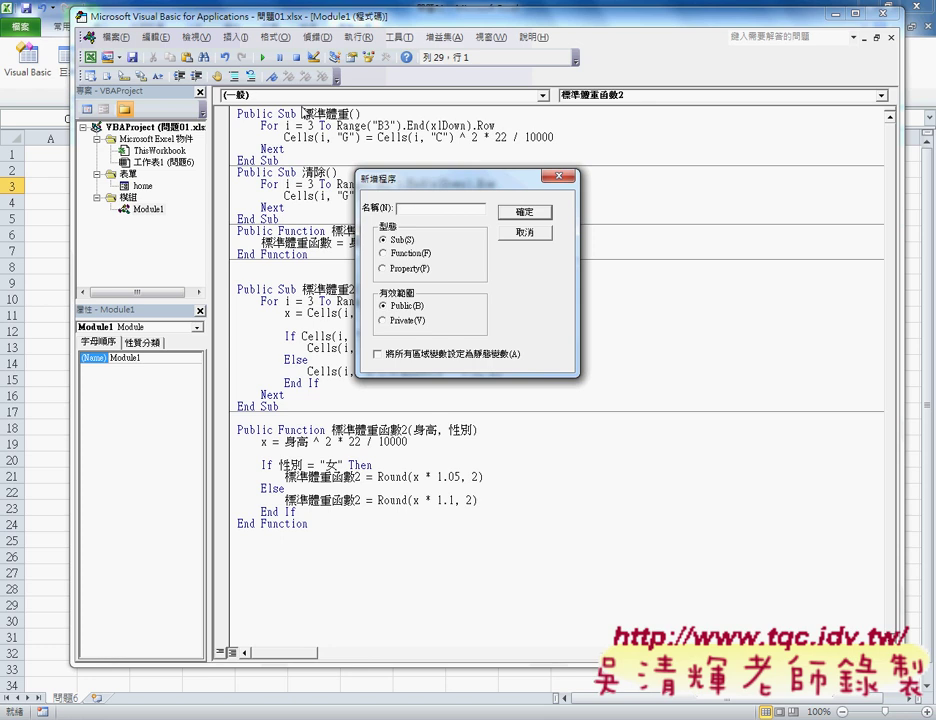
Step: Add an empty public Sub procedure named 啟動表單 to Module1
type("ㄑㄧ")
type("起刀")
type("動")
type("表")
type("ㄉ單")
key("Return")
Step: Delete the blank lines between End Function and Sub 啟動表單, and put the cursor inside the Sub
left_click(368, 525)
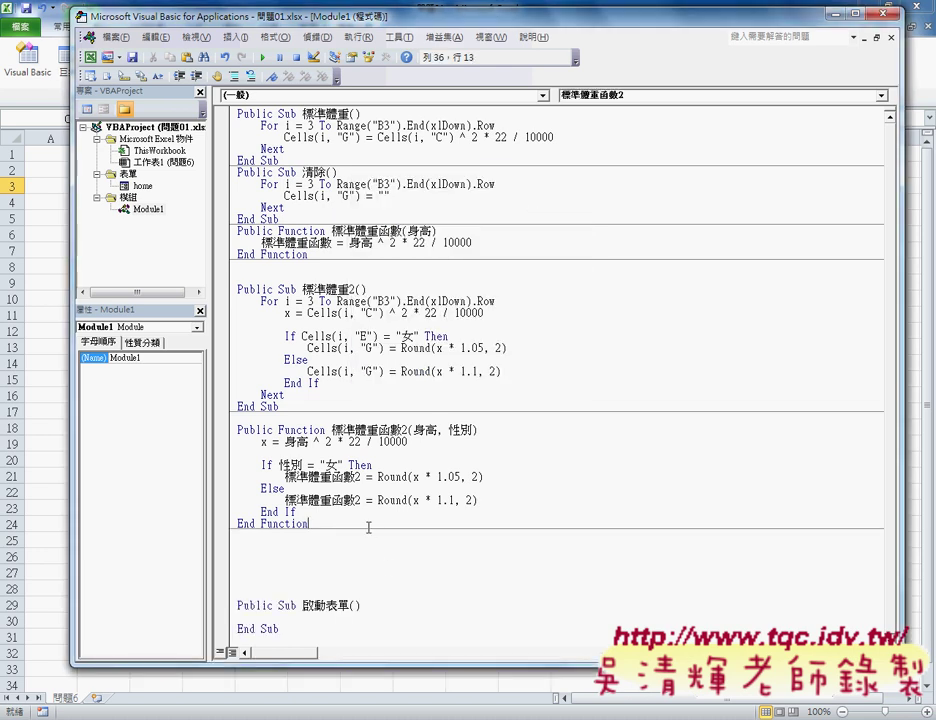
key("Delete")
key("Delete")
key("Delete")
key("Delete")
key("Delete")
key("Delete")
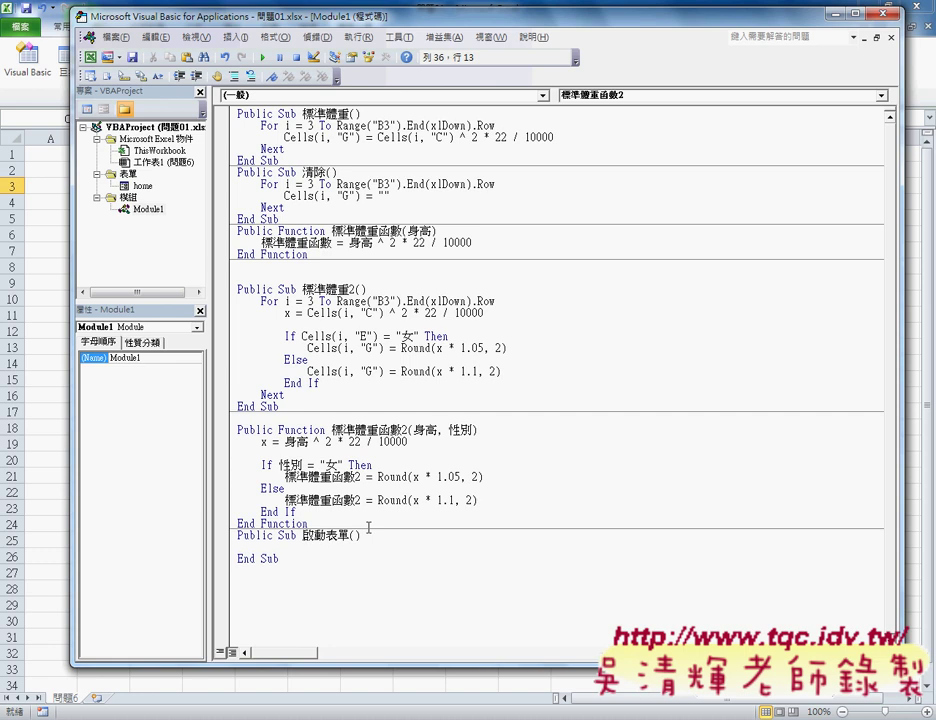
left_click(363, 548)
key("Tab")
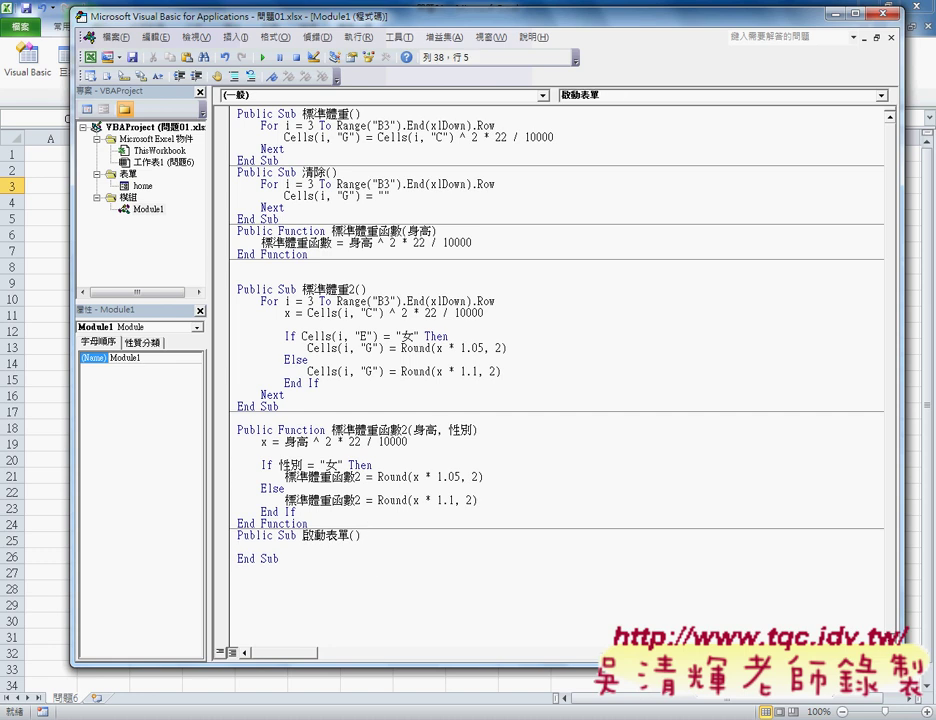
left_click_drag(315, 548, 300, 540)
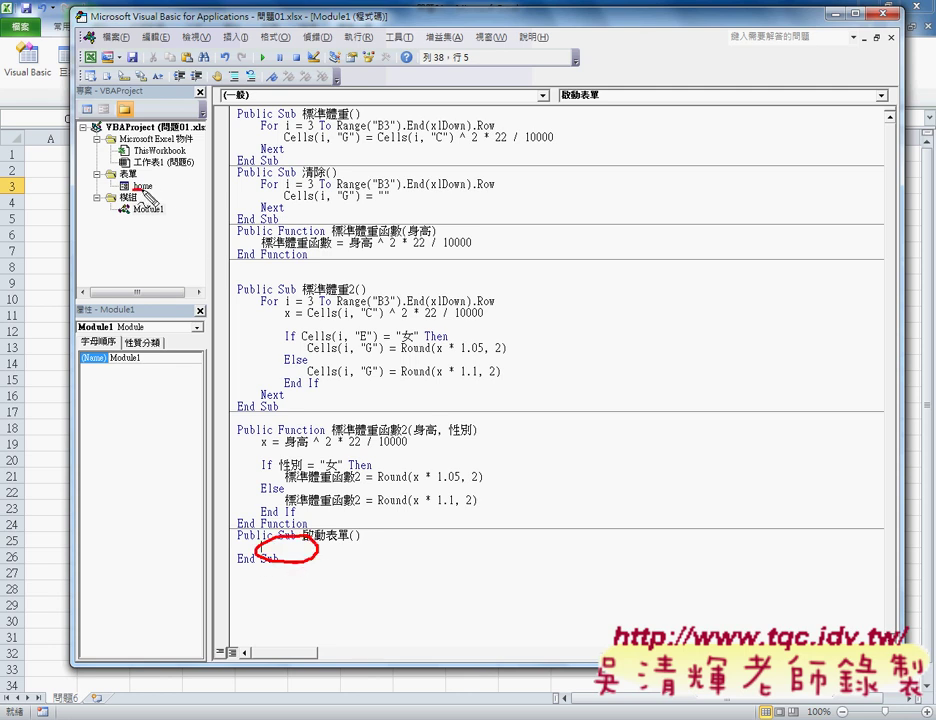
left_click_drag(133, 187, 152, 187)
left_click_drag(141, 187, 262, 527)
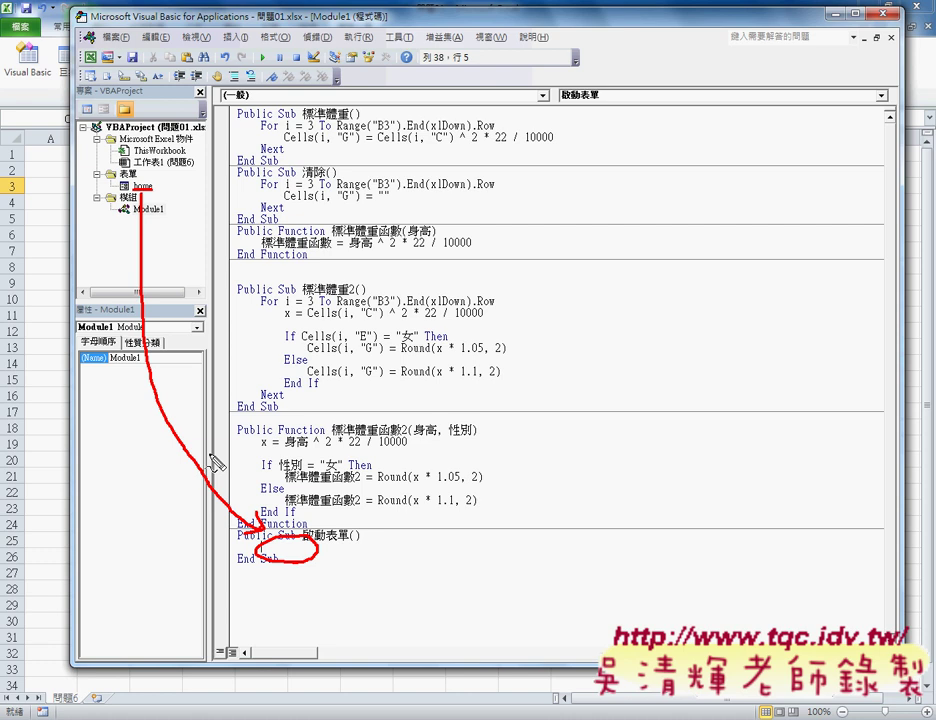
key("Escape")
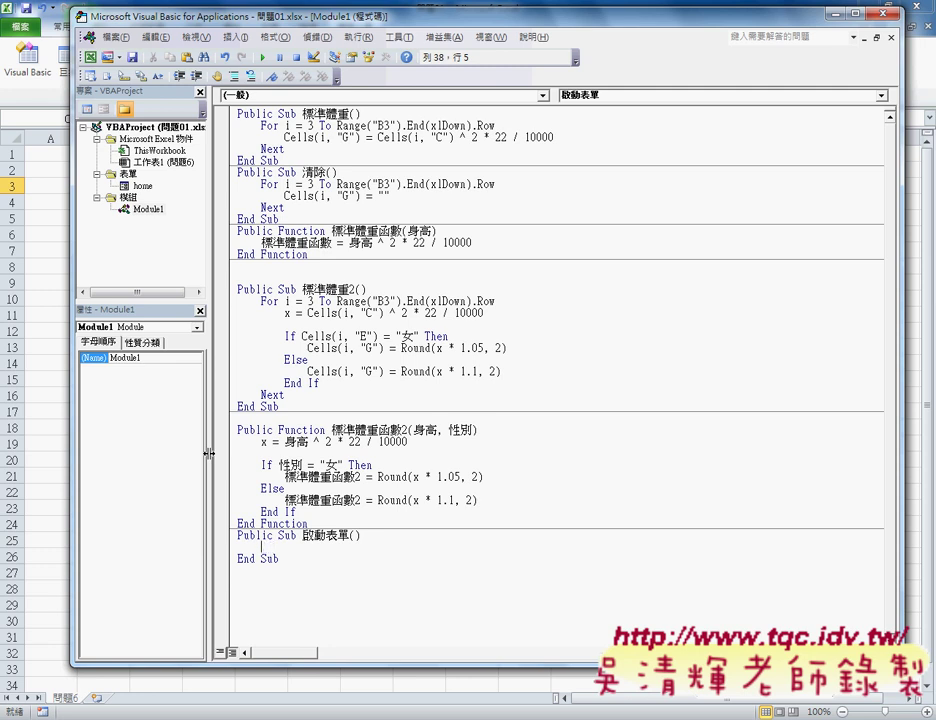
Step: Write home.Show in the 啟動表單 Sub using autocomplete, then select the procedure lines
type("home")
type(".")
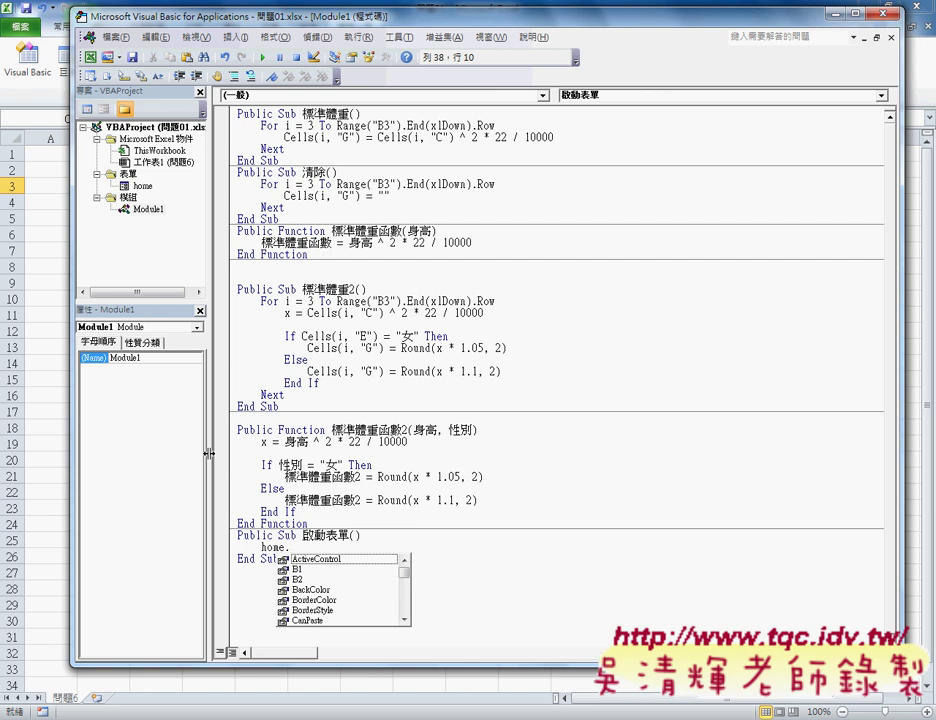
type("s")
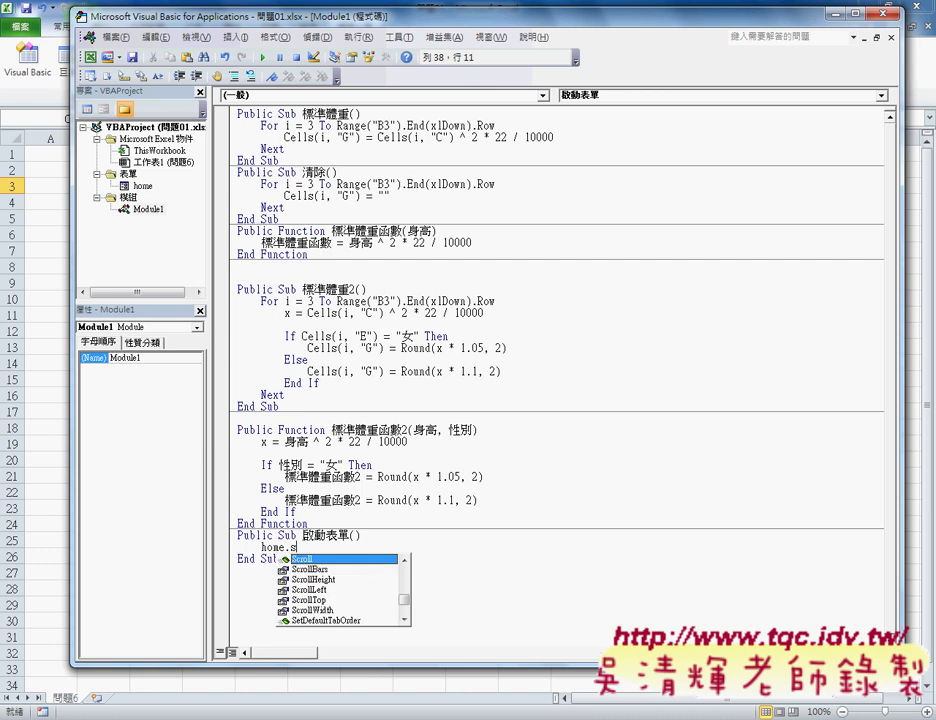
type("h")
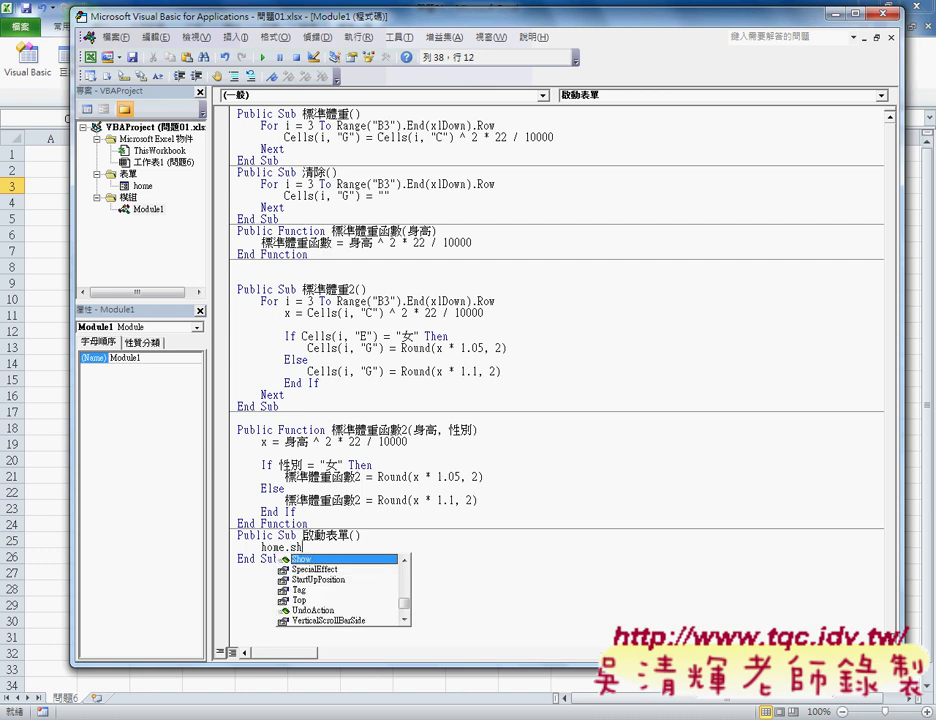
key("space")
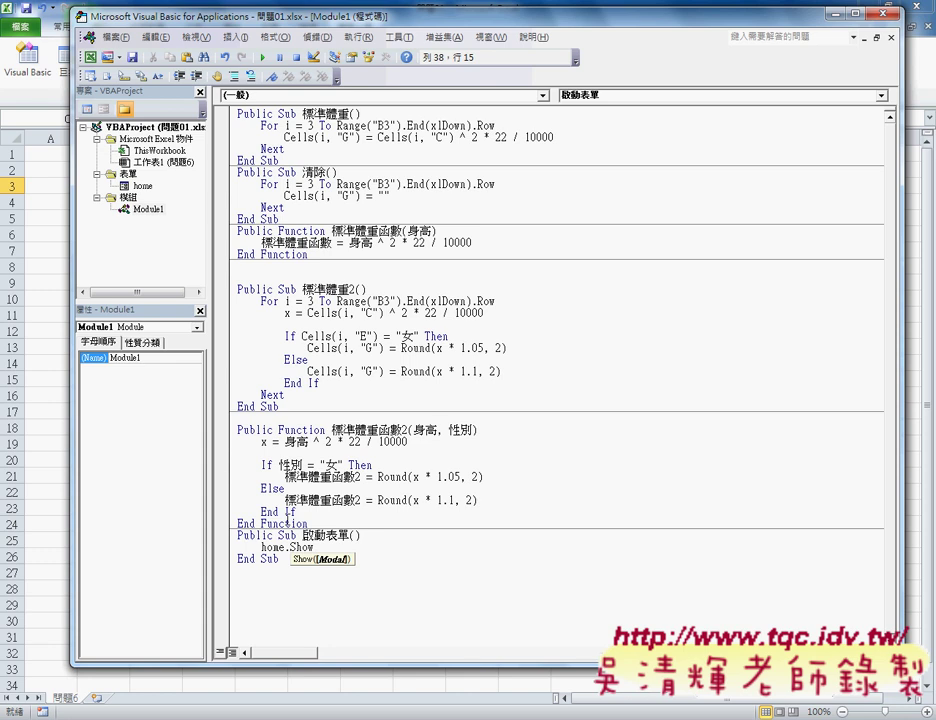
left_click_drag(300, 568, 237, 535)
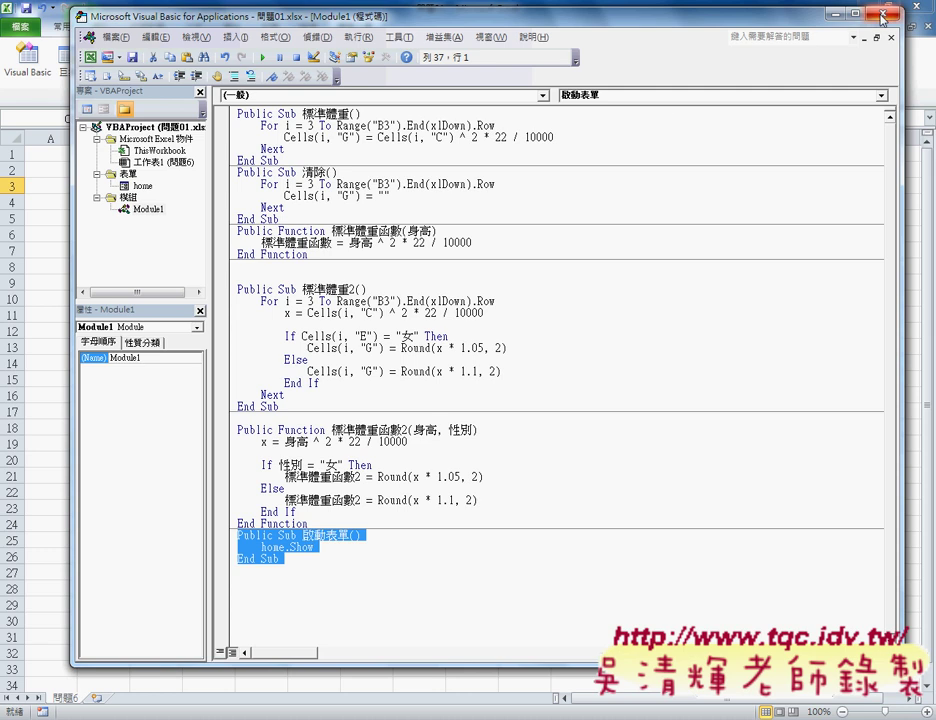
Step: Back in Excel, draw a Form Control button across cells H3 to I4
left_click(881, 17)
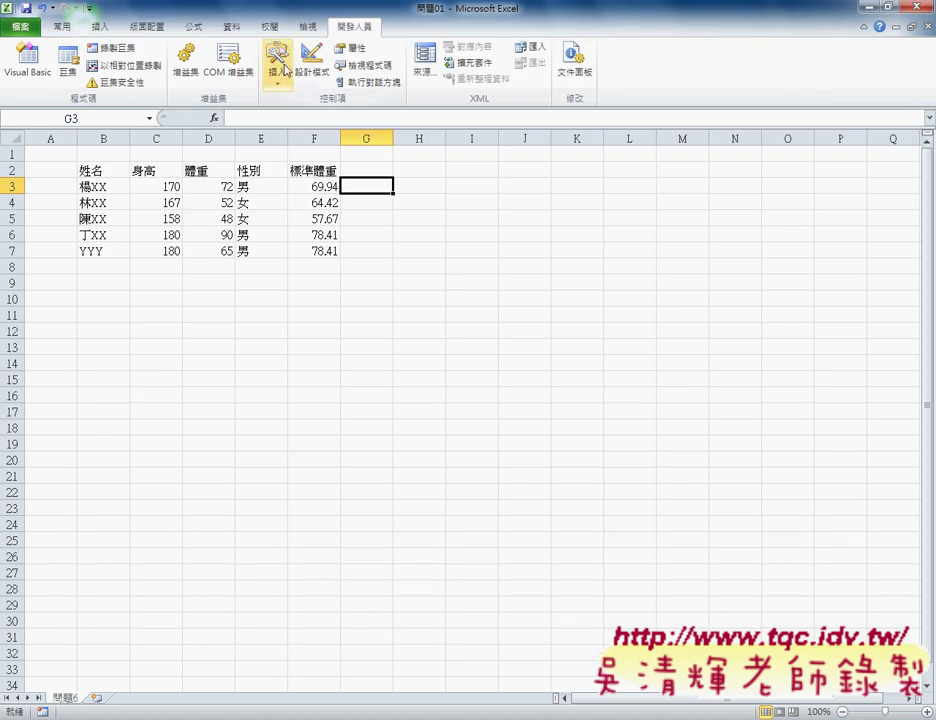
left_click(277, 66)
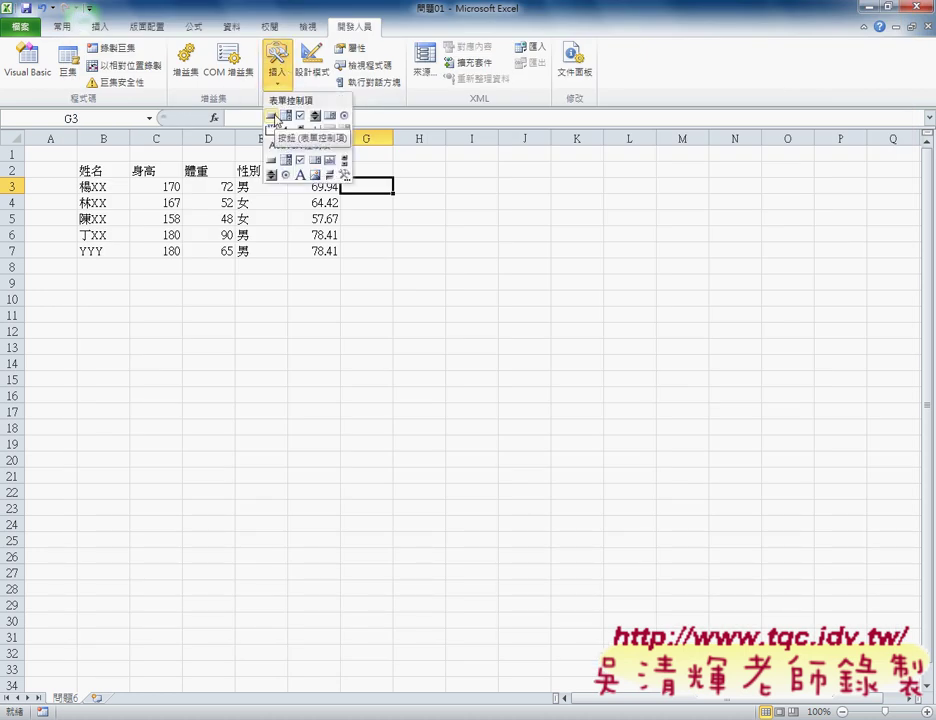
left_click(274, 119)
left_click_drag(429, 182, 517, 206)
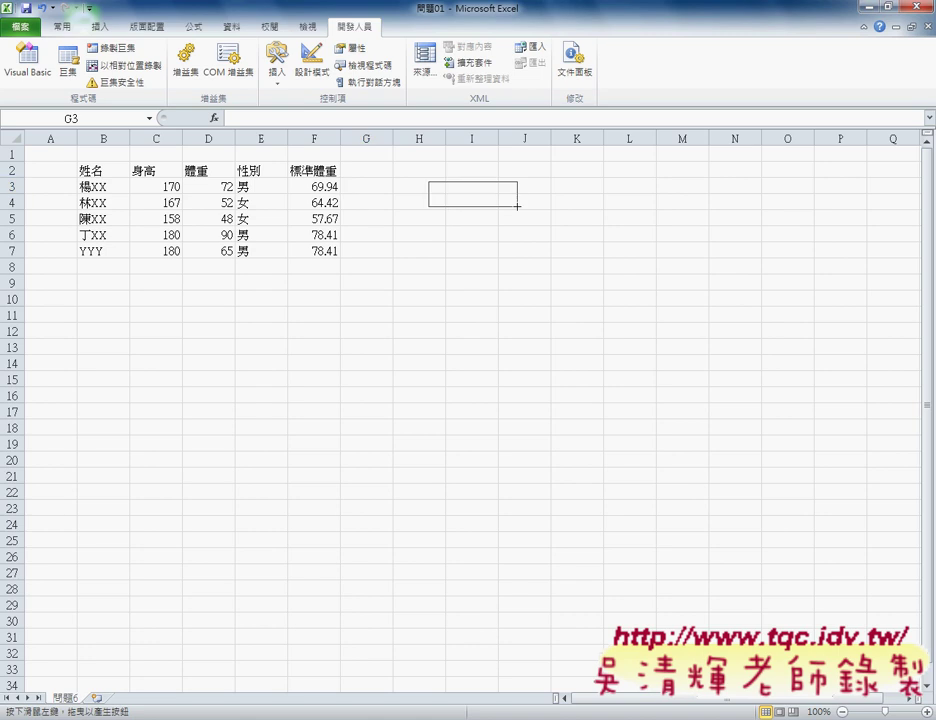
Step: Assign the 啟動表單 macro to the new button, copying the macro name
left_click(349, 284)
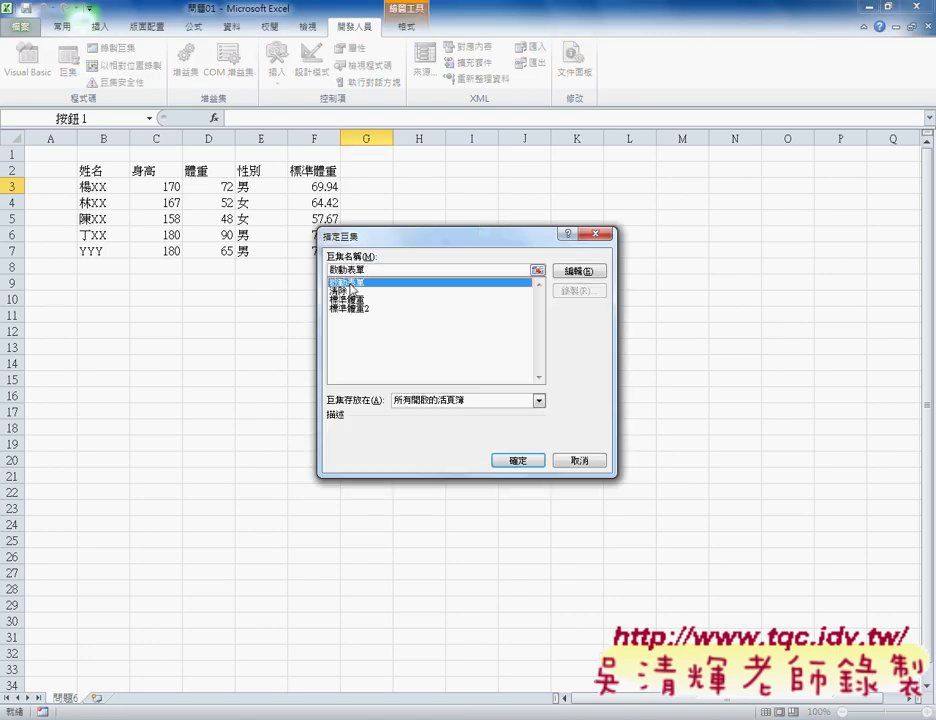
left_click_drag(366, 270, 330, 270)
right_click(345, 269)
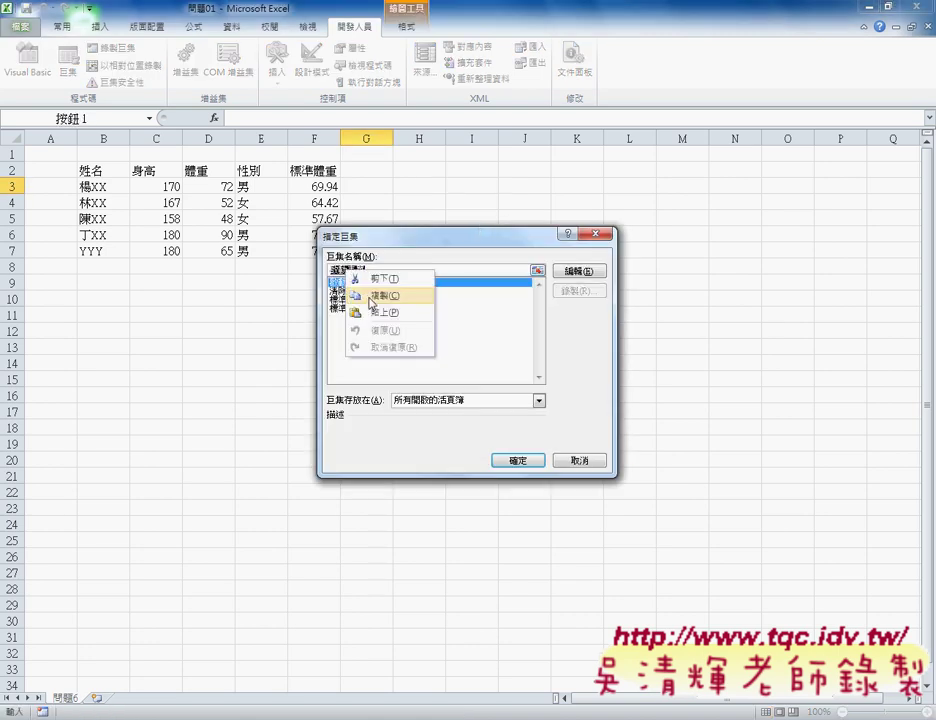
left_click(372, 297)
left_click(526, 462)
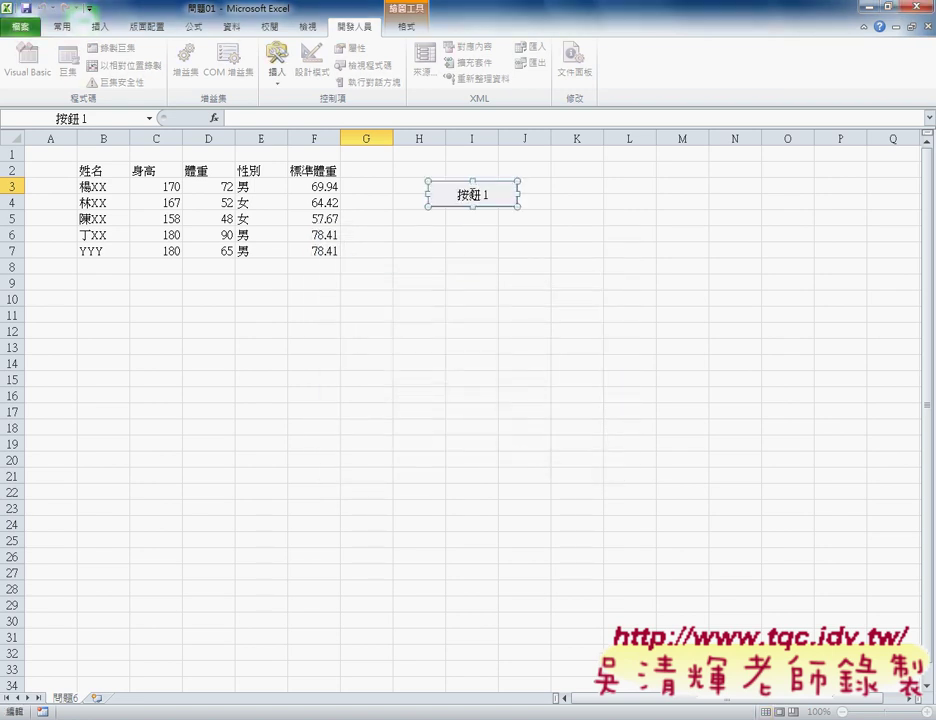
left_click(472, 193)
Step: Change the button's caption from 按鈕 1 to 啟動表單
type("啟動表單")
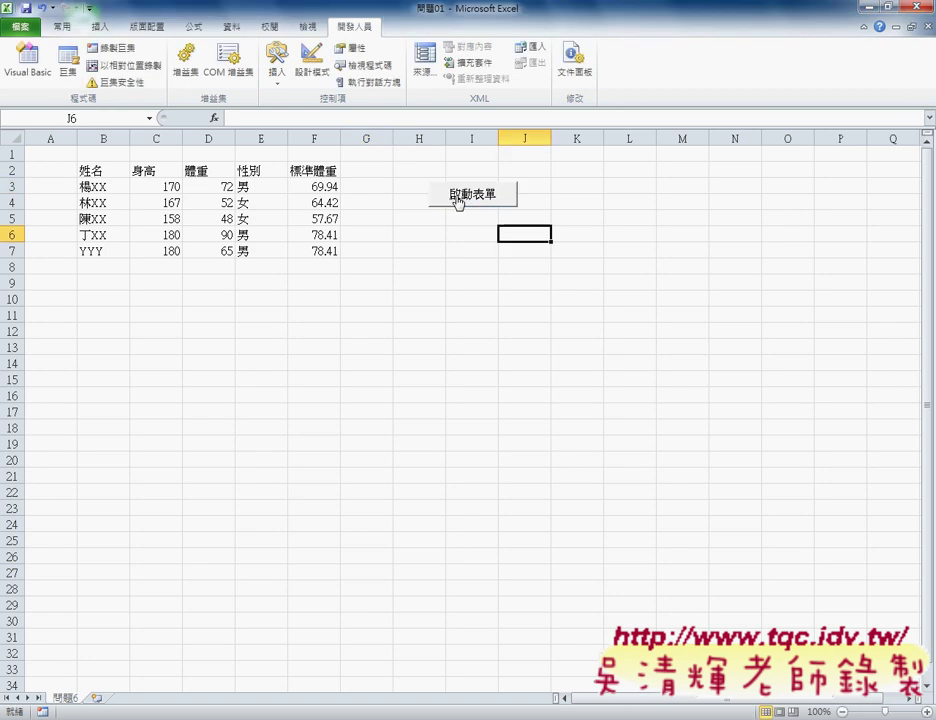
Step: Use the 啟動表單 button several times to open and close the 標準體重計算 form
left_click(458, 200)
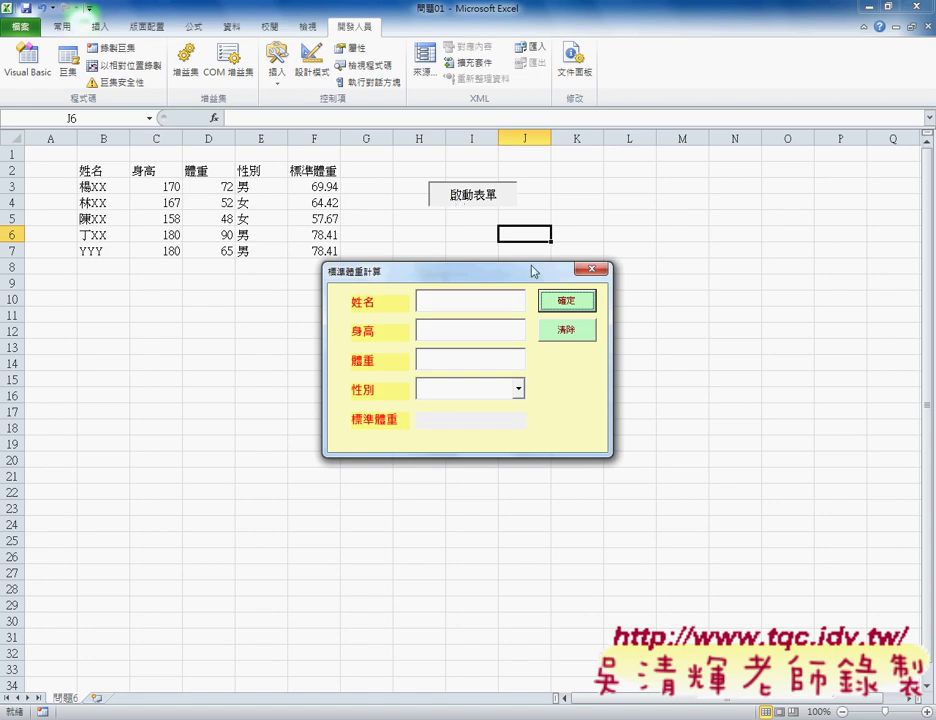
left_click(589, 272)
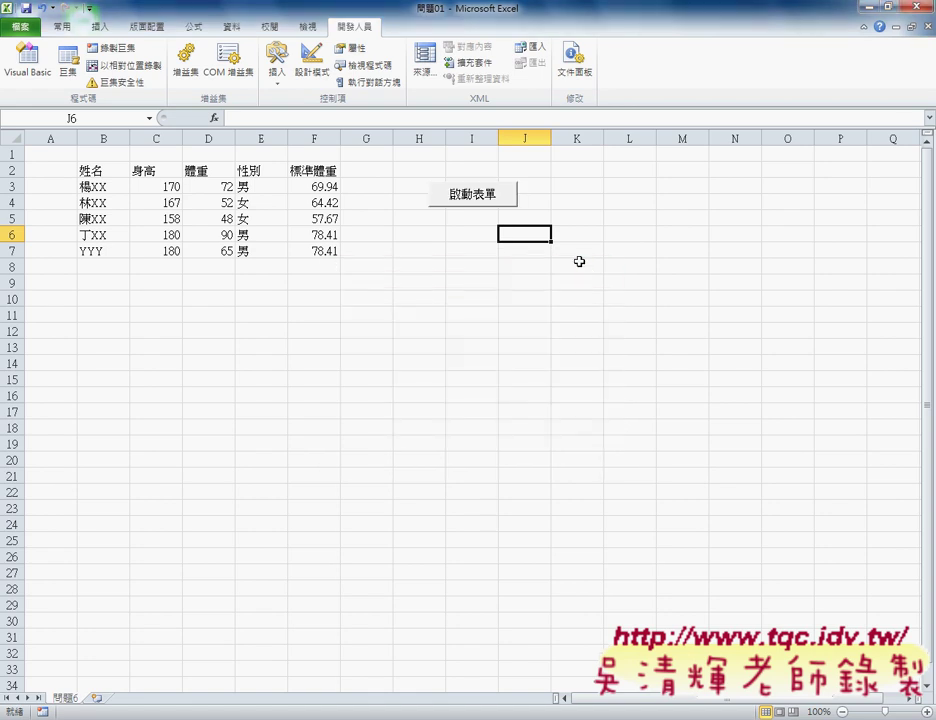
left_click(466, 196)
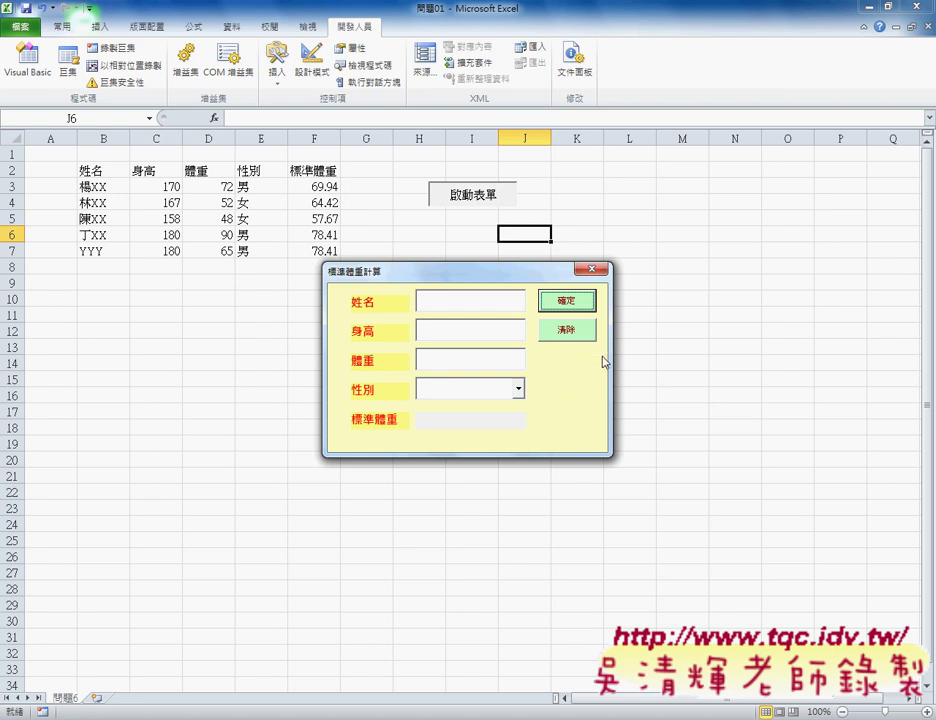
left_click(600, 270)
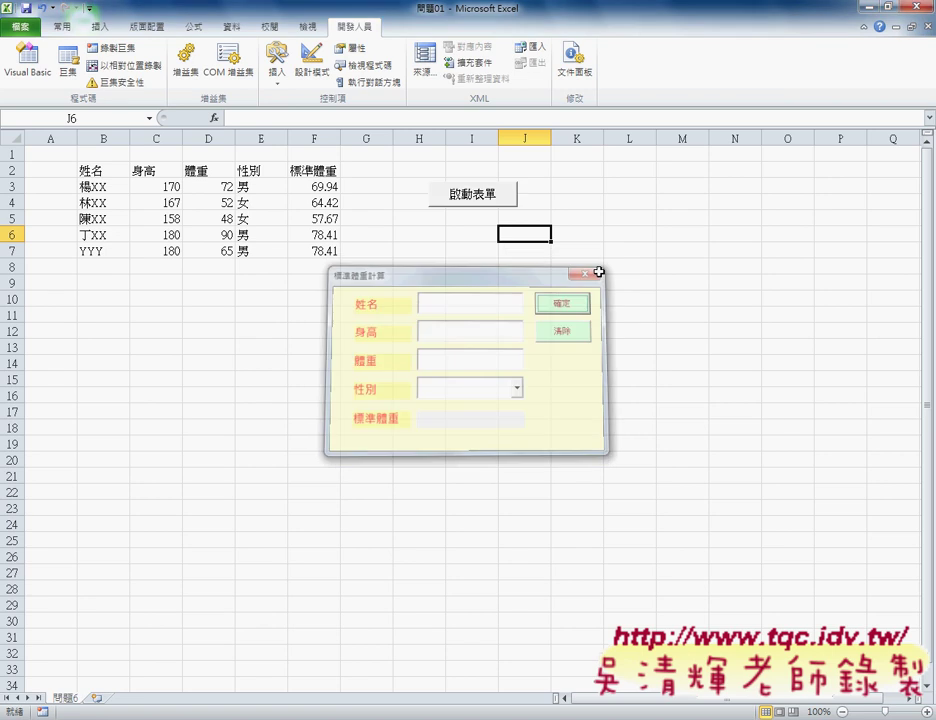
left_click(483, 200)
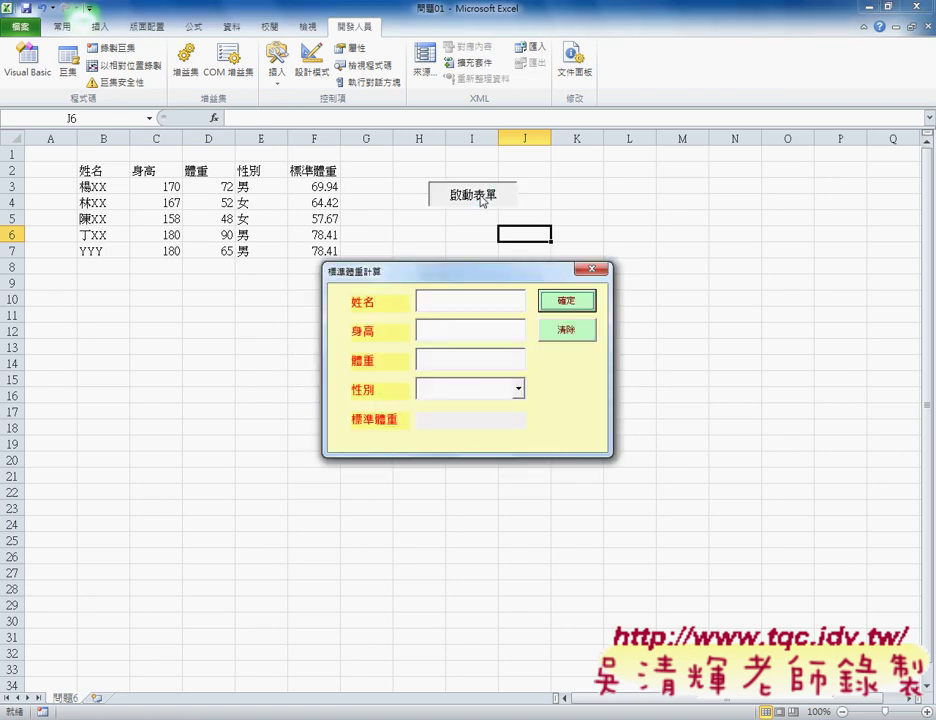
left_click(590, 270)
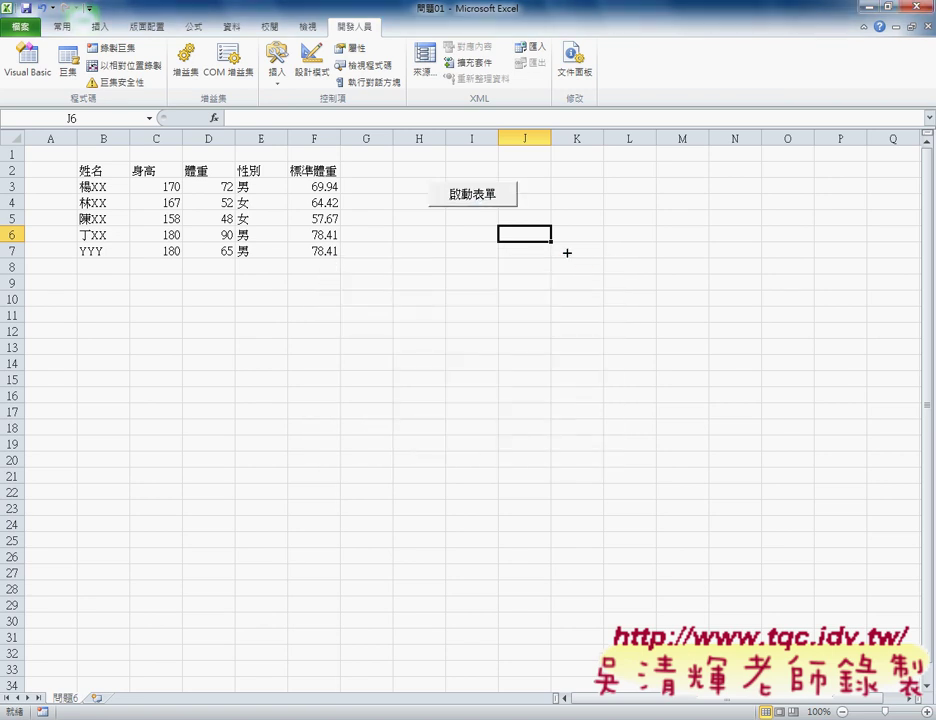
left_click(477, 195)
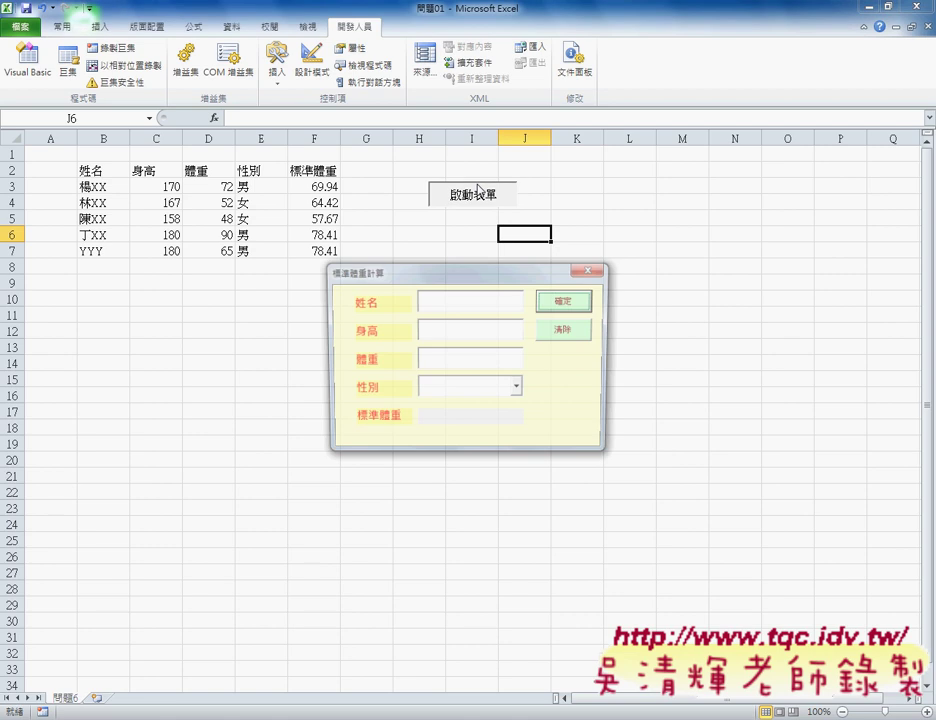
left_click(591, 268)
left_click(461, 198)
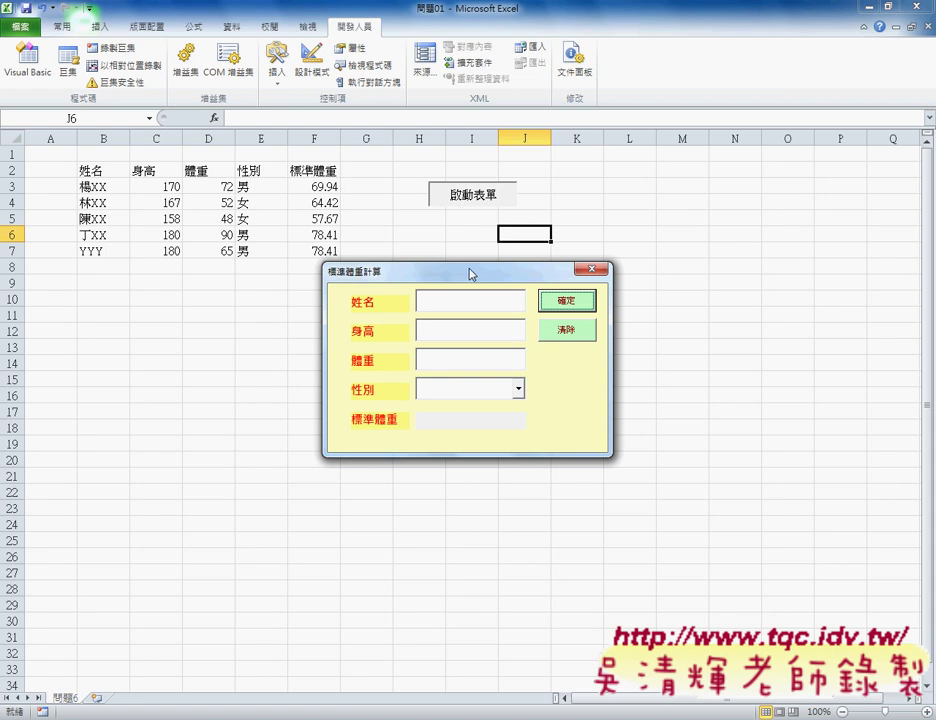
Step: Drag the 標準體重計算 form a little up and to the left
left_click_drag(556, 277, 528, 268)
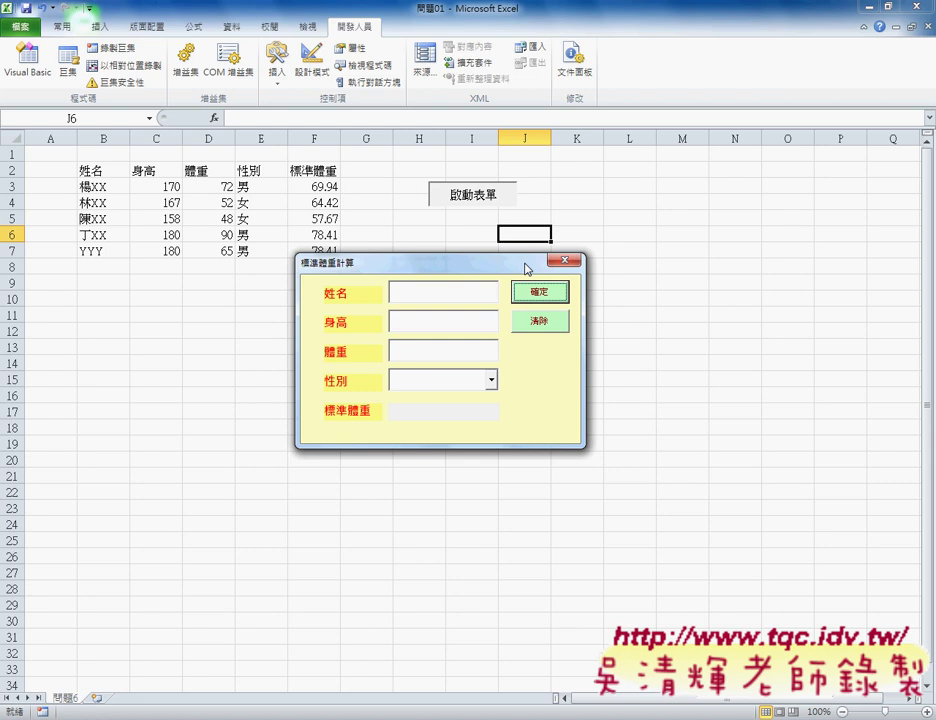